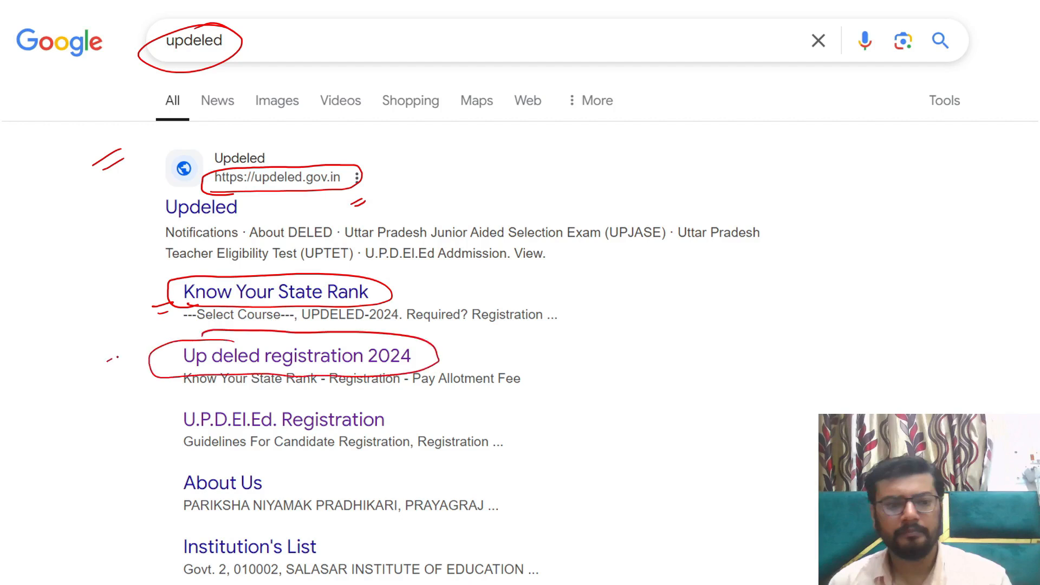
- Add pen marks beside the Updeled and Up deled registration 2024 search results and on the updeled.gov.in home page slide
left_click_drag(117, 364, 130, 358)
mouse_move(250, 201)
left_mouse_down()
mouse_move(168, 197)
mouse_move(275, 214)
left_mouse_up()
left_click_drag(261, 231, 276, 223)
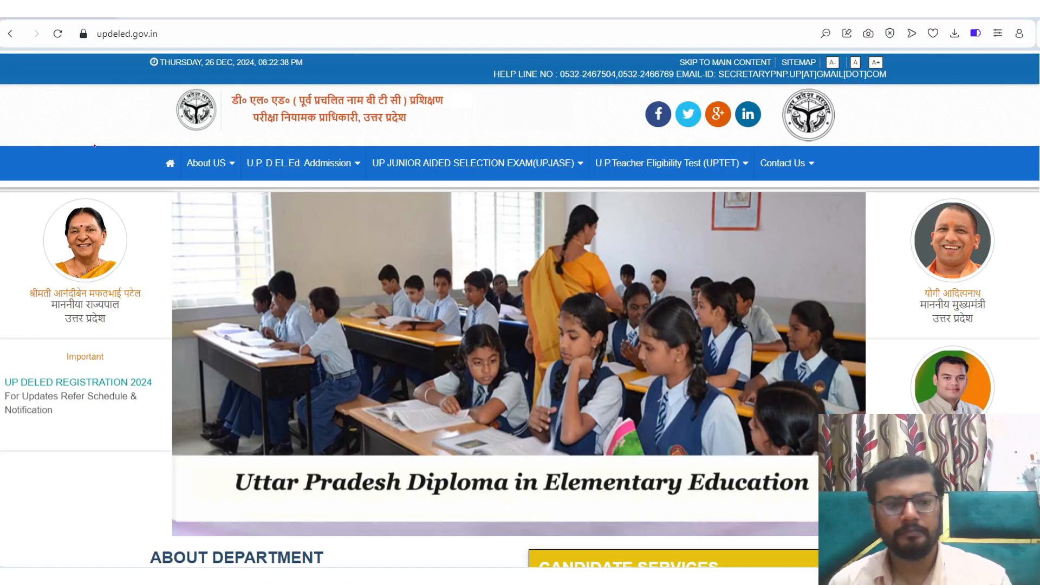
mouse_move(107, 130)
left_mouse_down()
mouse_move(100, 163)
mouse_move(159, 146)
left_mouse_up()
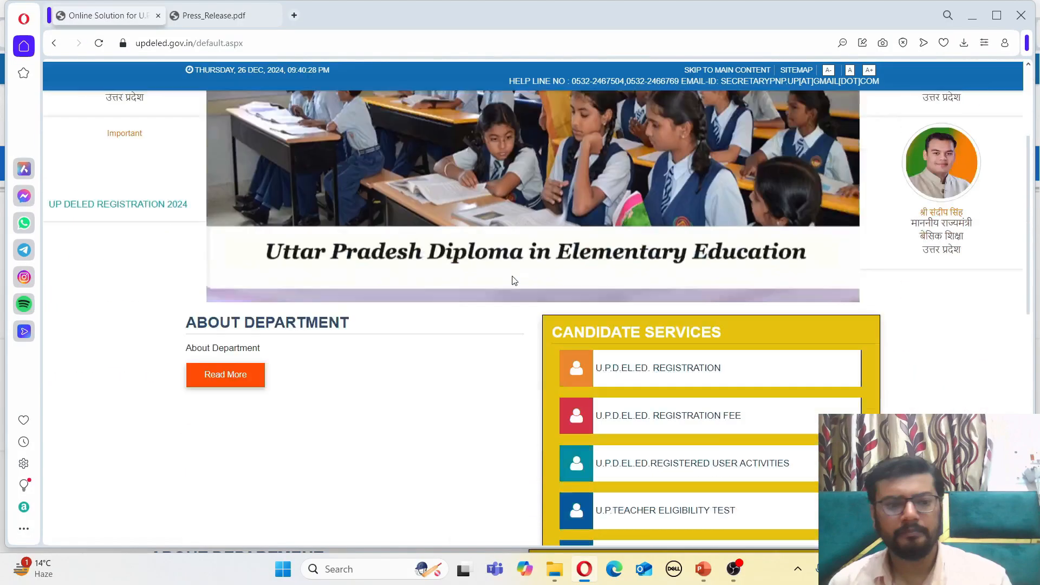
- Switch to the Opera browser and open the U.P.D.EL.ED Addmission page and its Know Your Rank candidate service
scroll(514, 280, "down", 10)
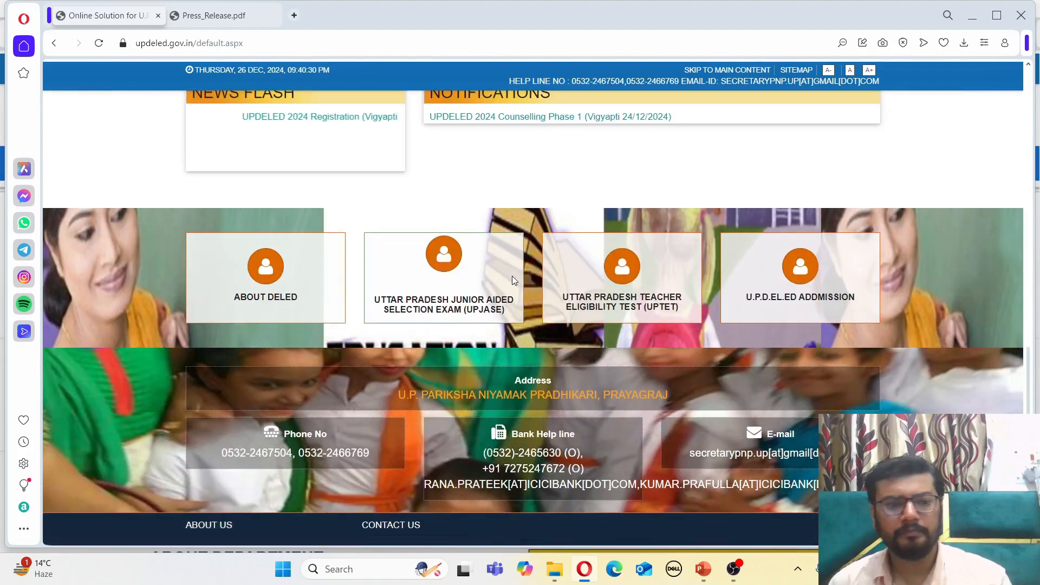
mouse_move(817, 298)
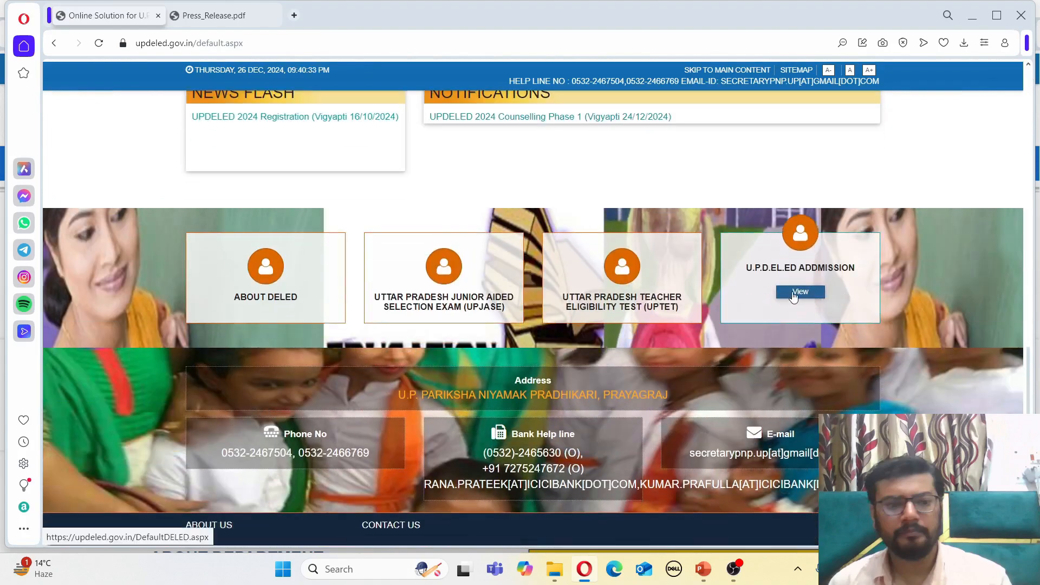
left_click(800, 292)
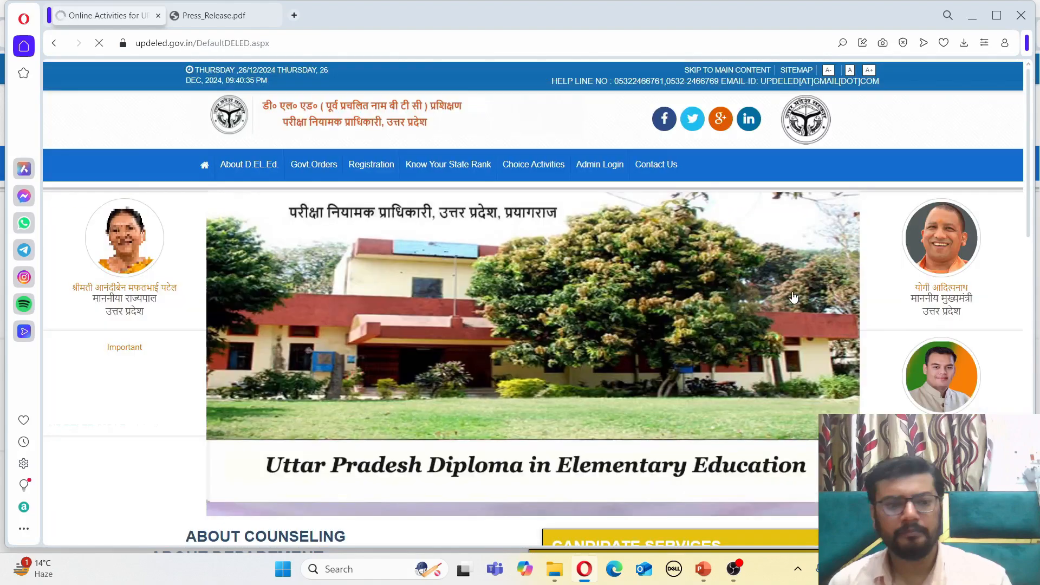
scroll(793, 296, "down", 6)
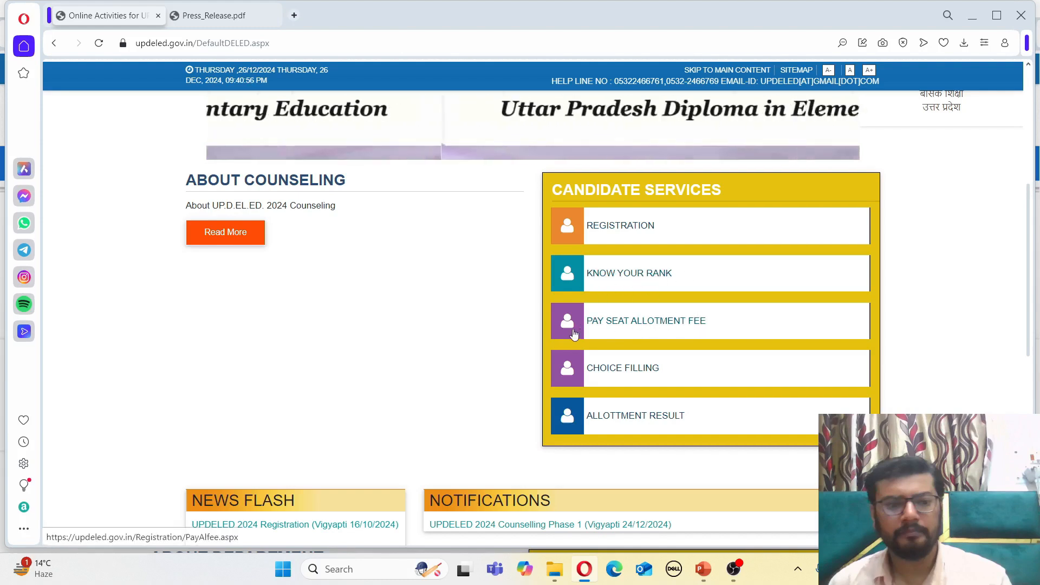
left_click(627, 279)
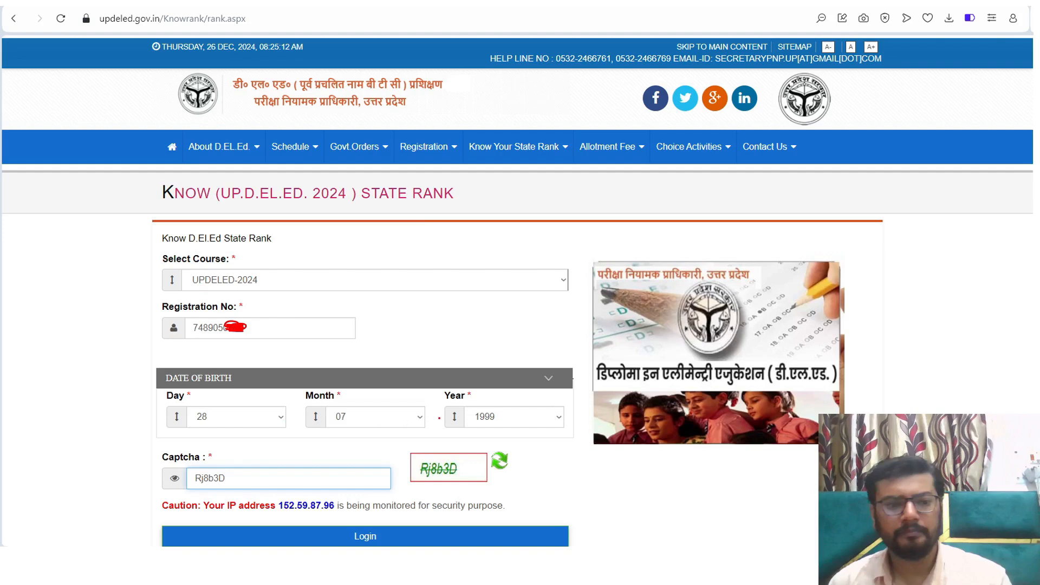
- Return to the slides and mark the captcha entry and the Login control on the state rank form with the pen
left_click_drag(220, 466, 215, 462)
left_click_drag(270, 491, 287, 485)
mouse_move(369, 543)
left_mouse_down()
mouse_move(390, 535)
mouse_move(385, 551)
left_mouse_up()
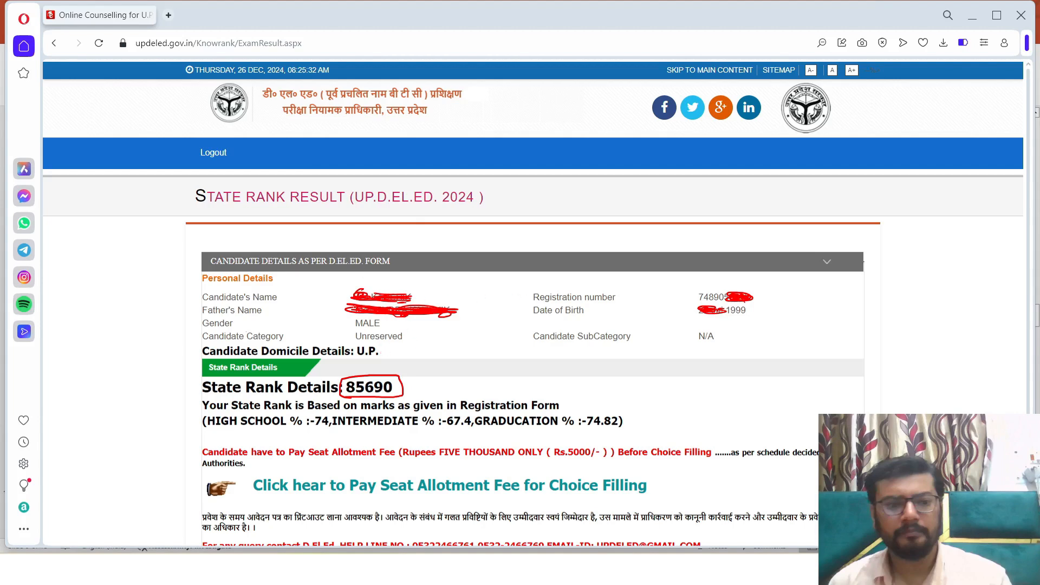
- Add pen ticks beside the candidate's personal details and circle the state rank on the State Rank Result page
left_click_drag(283, 306, 296, 302)
left_click_drag(276, 317, 318, 326)
mouse_move(522, 301)
left_mouse_down()
mouse_move(538, 297)
mouse_move(544, 317)
left_mouse_up()
left_click(530, 329)
left_click_drag(312, 343, 324, 340)
left_click_drag(529, 345, 541, 342)
mouse_move(398, 374)
left_mouse_down()
mouse_move(364, 373)
mouse_move(406, 400)
mouse_move(404, 371)
mouse_move(438, 382)
left_mouse_up()
left_click_drag(426, 391, 441, 385)
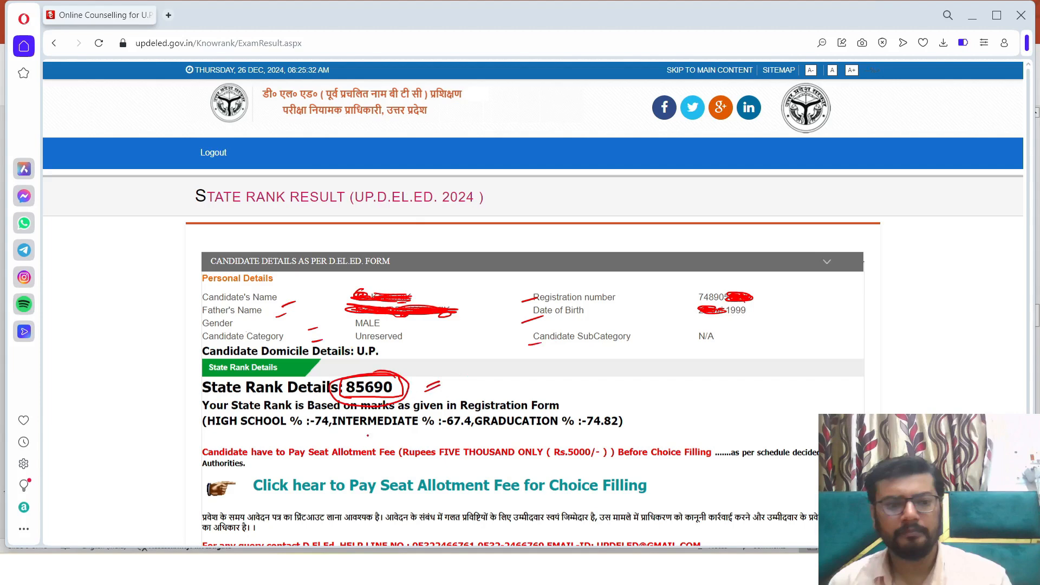
- Circle the high school, intermediate and graduation percentages, and add emphasis strokes beside them and the state rank
mouse_move(298, 430)
left_mouse_down()
mouse_move(339, 415)
mouse_move(283, 415)
mouse_move(307, 436)
left_mouse_up()
left_click_drag(298, 441, 338, 432)
mouse_move(468, 416)
left_mouse_down()
mouse_move(428, 432)
mouse_move(450, 407)
left_mouse_up()
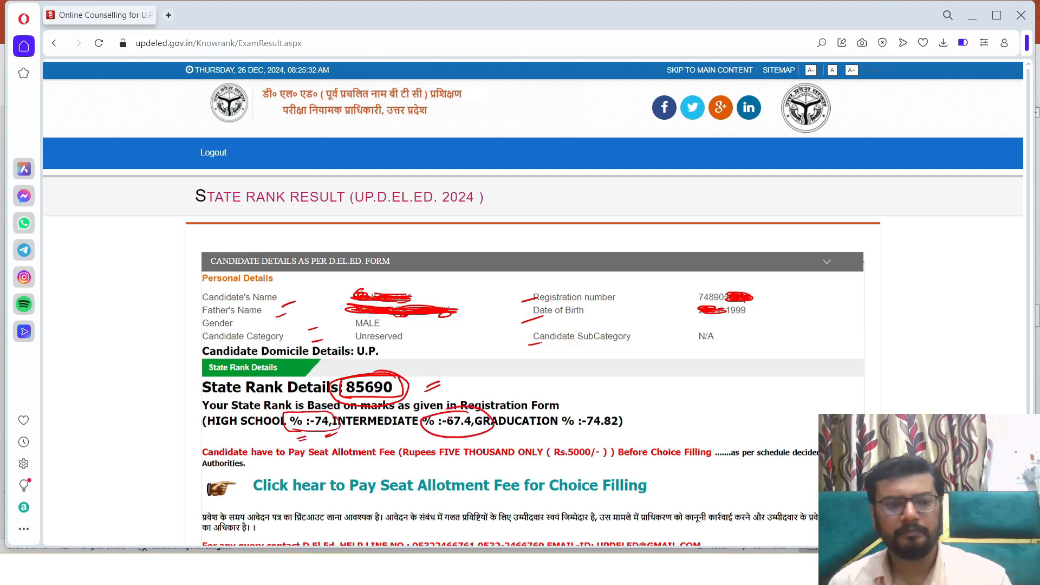
mouse_move(617, 404)
left_mouse_down()
mouse_move(596, 402)
mouse_move(635, 423)
mouse_move(614, 402)
left_mouse_up()
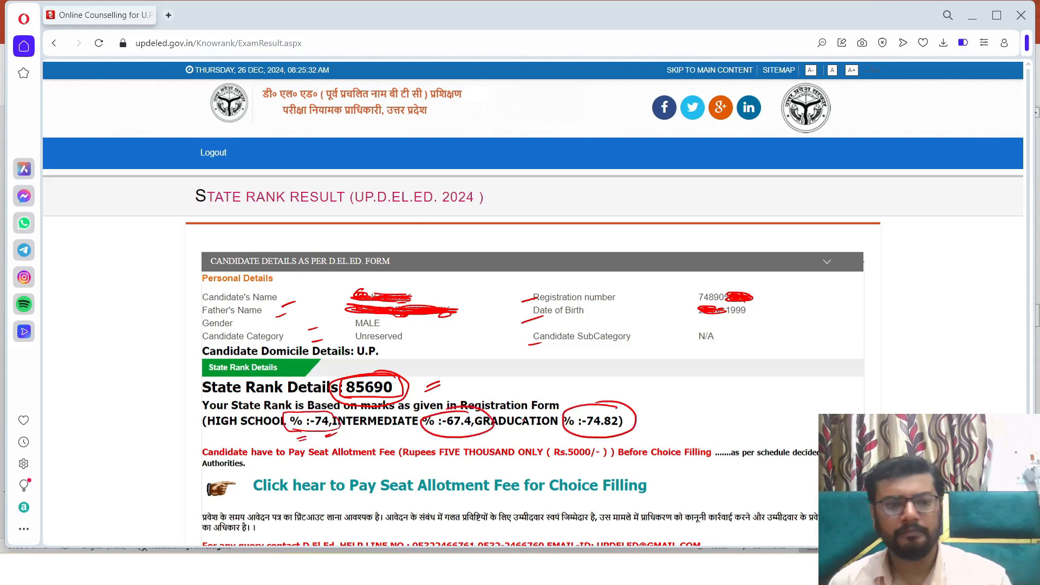
left_click_drag(508, 441, 526, 438)
left_click_drag(419, 375, 436, 371)
left_click_drag(421, 379, 435, 376)
left_click_drag(152, 405, 168, 397)
left_click_drag(164, 411, 173, 404)
- Handwrite the rank range "1 - 2,40,000" beside the State Rank Result heading and draw a box around it
mouse_move(558, 191)
left_mouse_down()
mouse_move(562, 207)
mouse_move(625, 206)
left_mouse_up()
left_click_drag(635, 194, 670, 196)
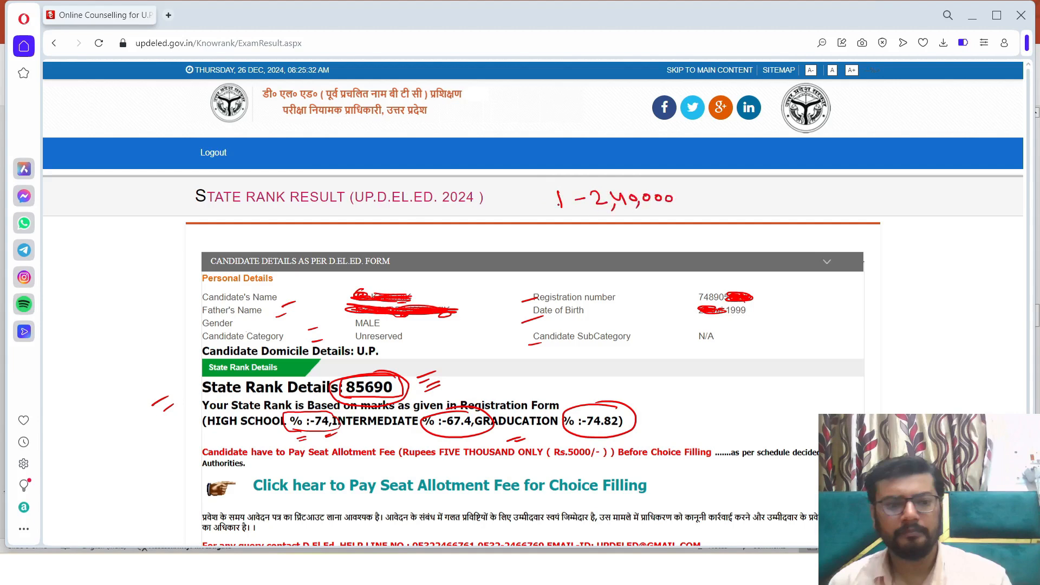
mouse_move(543, 191)
left_mouse_down()
mouse_move(551, 228)
mouse_move(675, 177)
mouse_move(688, 212)
left_mouse_up()
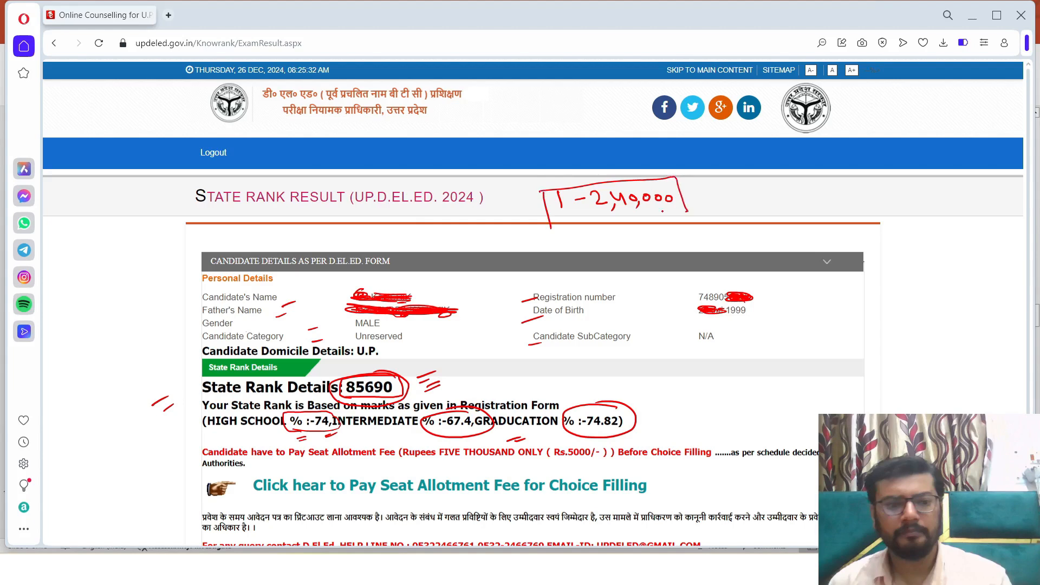
left_click_drag(552, 226, 682, 212)
- Handwrite the rank range "1 - 20000" below the boxed overall range
mouse_move(669, 234)
left_mouse_down()
mouse_move(671, 246)
mouse_move(692, 239)
left_mouse_up()
left_click_drag(696, 234, 714, 242)
left_click_drag(710, 236, 730, 236)
left_click_drag(724, 233, 746, 238)
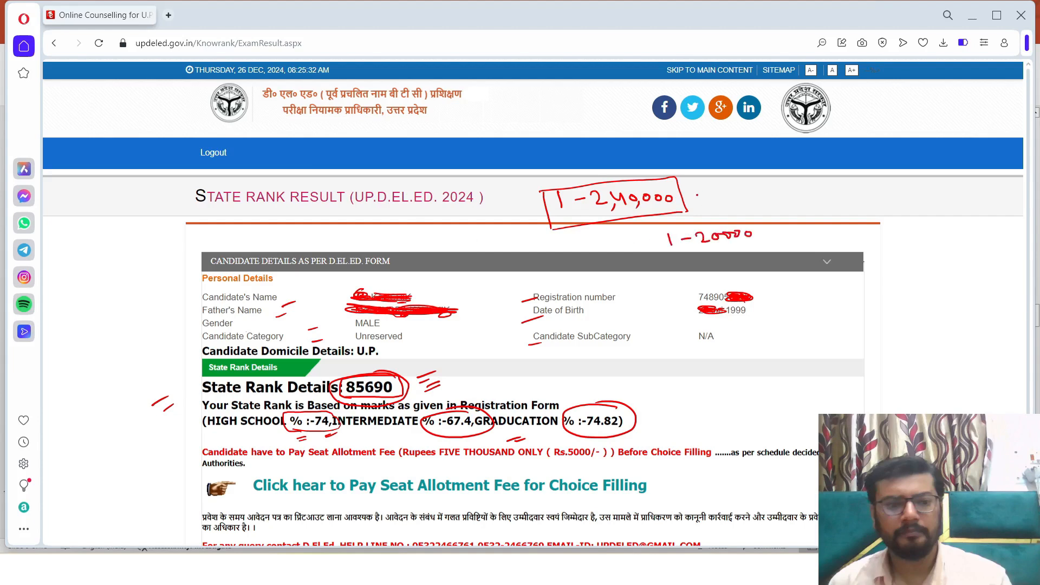
- Draw an arrow from the boxed range to the handwritten dates "26 Dec 2024 - 12 Jan 2025" and underline both dates
left_click_drag(688, 193, 702, 188)
mouse_move(692, 201)
left_mouse_down()
mouse_move(704, 196)
mouse_move(679, 212)
mouse_move(710, 187)
mouse_move(744, 200)
mouse_move(785, 196)
left_mouse_up()
left_click_drag(792, 189, 802, 197)
left_click_drag(806, 190, 819, 197)
left_click_drag(823, 196, 833, 200)
left_click_drag(839, 196, 846, 195)
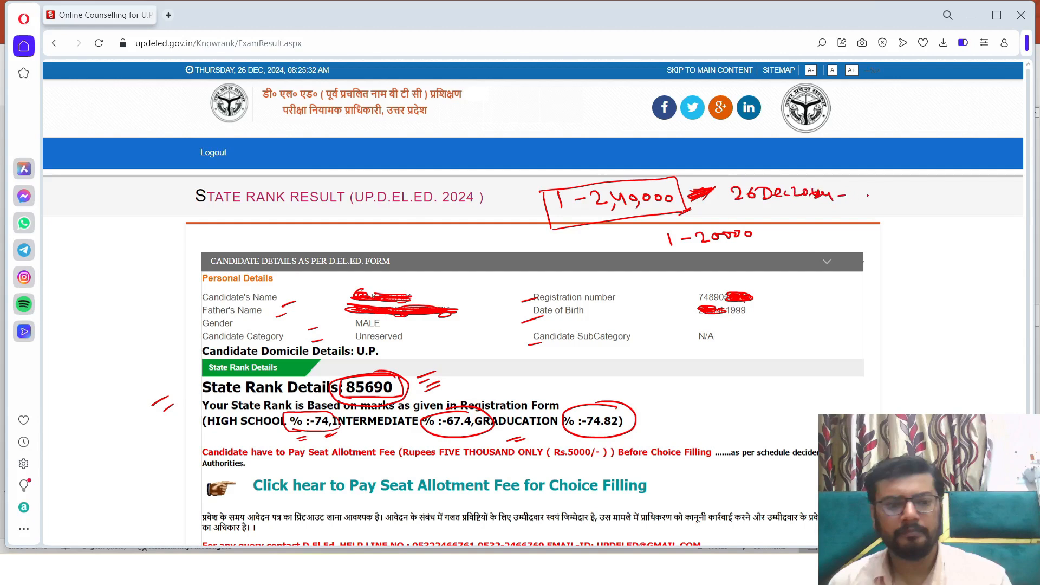
left_click_drag(747, 207, 857, 202)
left_click_drag(865, 190, 877, 199)
mouse_move(884, 188)
left_mouse_down()
mouse_move(884, 201)
mouse_move(923, 200)
left_mouse_up()
left_click_drag(927, 193, 953, 201)
left_click_drag(949, 192, 960, 190)
mouse_move(876, 208)
left_mouse_down()
mouse_move(936, 206)
mouse_move(929, 209)
left_mouse_up()
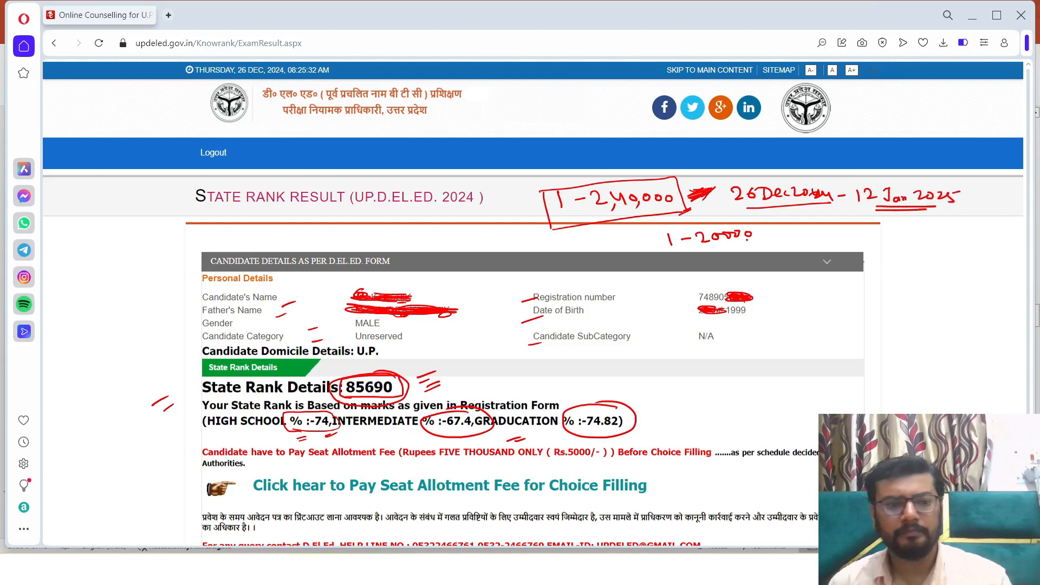
left_click_drag(749, 214, 805, 212)
- Circle the first rank range, handwrite "20001 - 100000" and "100001 - 2,40,000" below it, and box the middle range
mouse_move(666, 252)
left_mouse_down()
mouse_move(760, 228)
mouse_move(680, 249)
left_mouse_up()
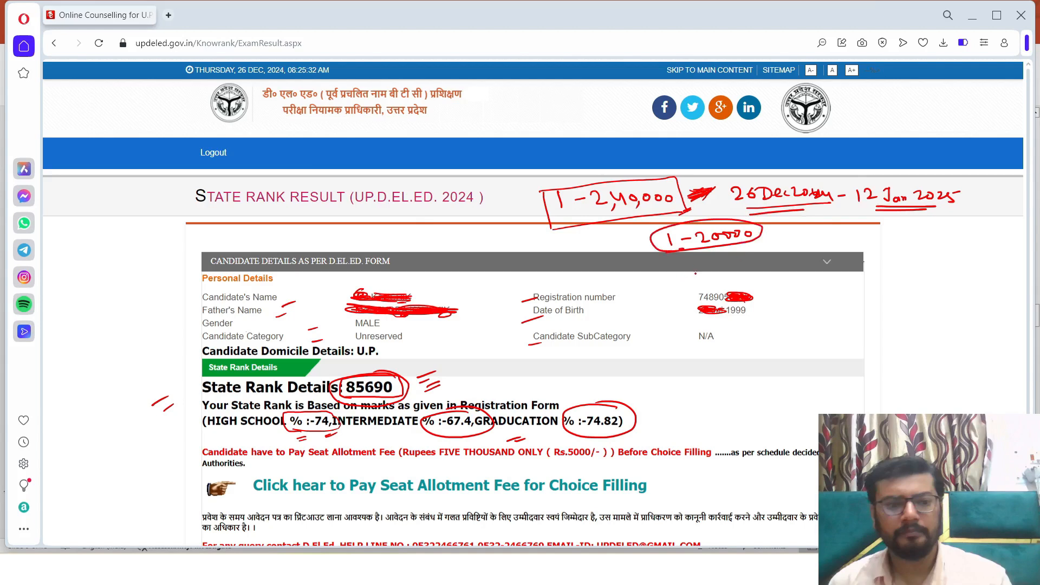
mouse_move(682, 273)
left_mouse_down()
mouse_move(685, 283)
mouse_move(831, 250)
left_mouse_up()
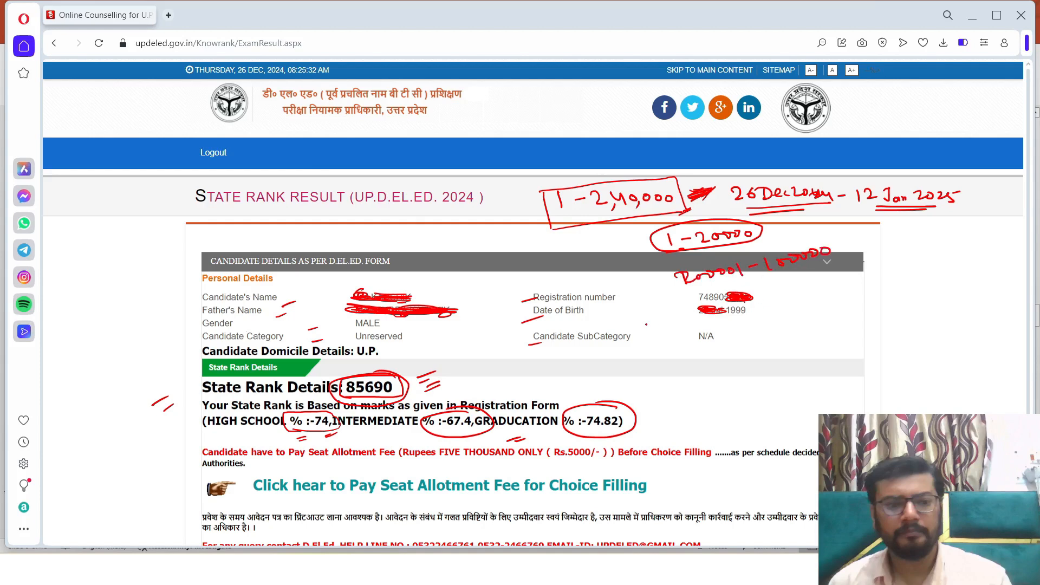
mouse_move(688, 351)
left_mouse_down()
mouse_move(806, 344)
mouse_move(861, 325)
left_mouse_up()
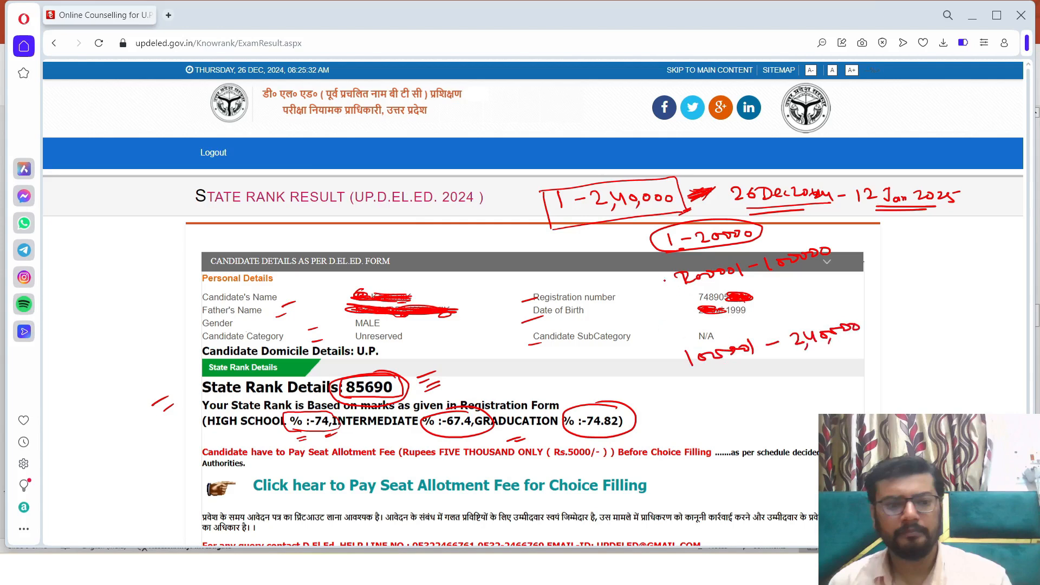
mouse_move(661, 273)
left_mouse_down()
mouse_move(670, 297)
mouse_move(801, 242)
mouse_move(843, 274)
mouse_move(669, 308)
left_mouse_up()
left_click_drag(775, 287, 763, 288)
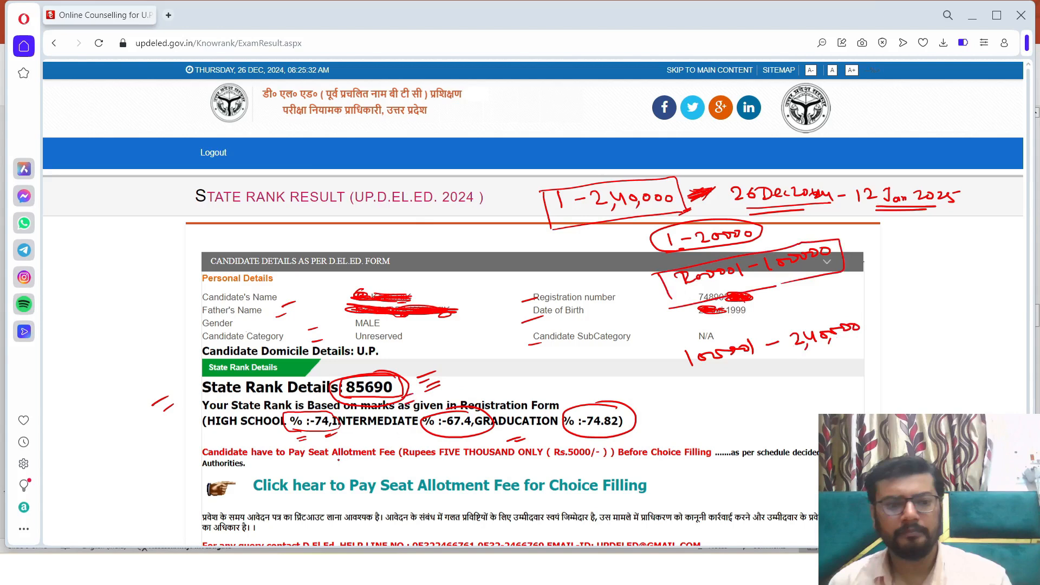
- Underline the seat allotment fee notice and box the link for paying the fee for choice filling
mouse_move(265, 467)
left_mouse_down()
mouse_move(245, 471)
mouse_move(268, 504)
mouse_move(337, 466)
mouse_move(403, 460)
mouse_move(634, 465)
mouse_move(652, 494)
left_mouse_up()
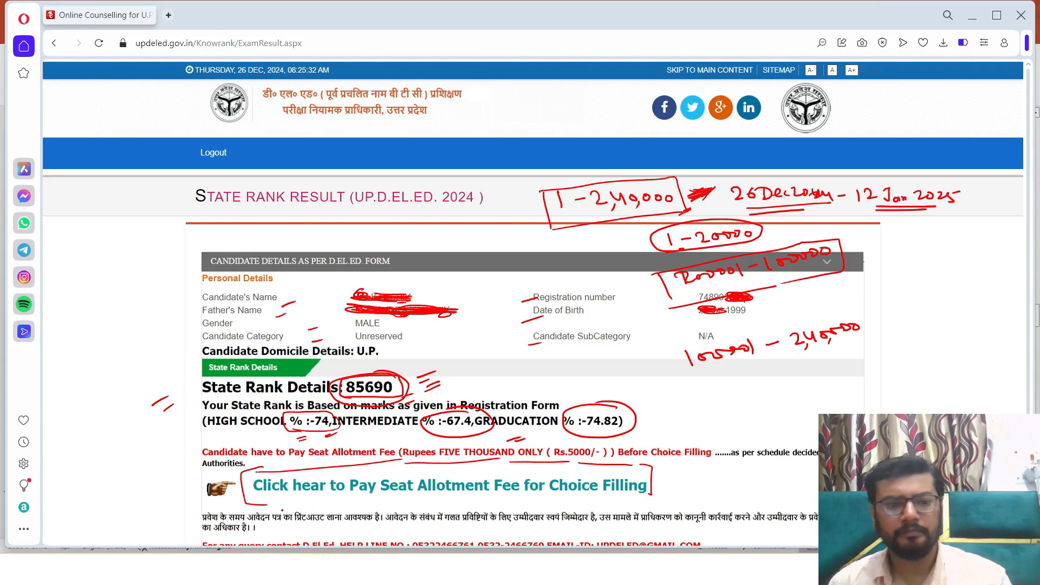
left_click_drag(283, 510, 655, 496)
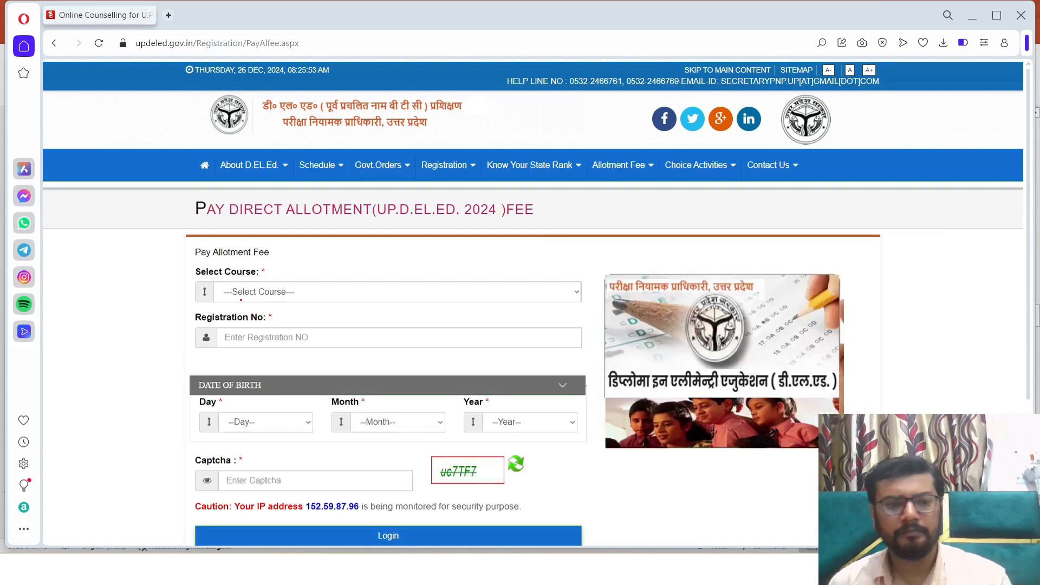
- Mark the course, registration number and date of birth fields on the blank Pay Allotment Fee form
left_click_drag(220, 304, 233, 303)
left_click_drag(225, 343, 238, 340)
left_click_drag(230, 355, 240, 350)
left_click_drag(210, 407, 234, 409)
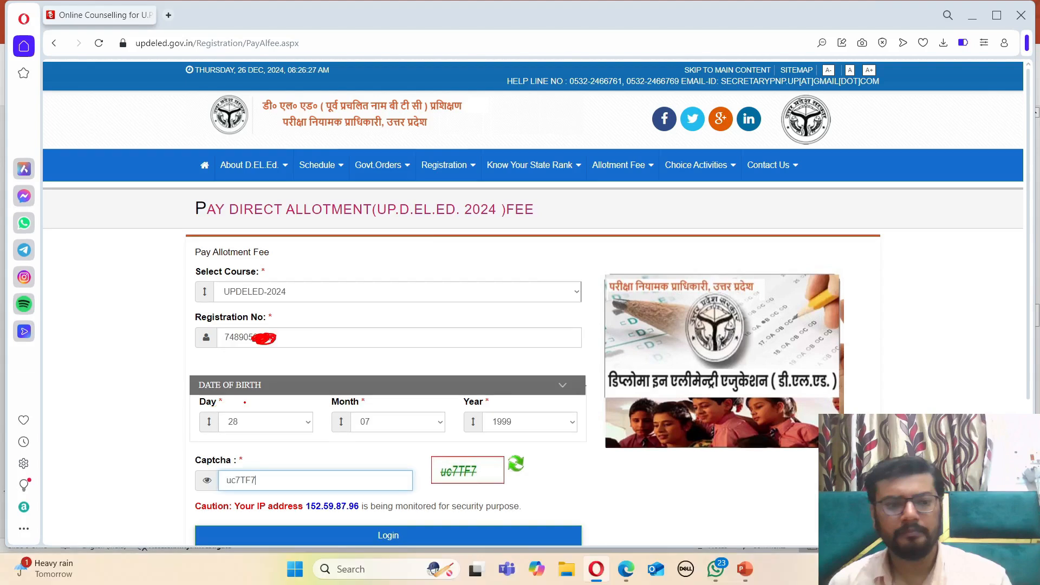
- Mark the completed course, registration number, date of birth and captcha entries on the filled Pay Allotment Fee form
left_click_drag(178, 306, 195, 297)
left_click_drag(188, 309, 195, 305)
left_click_drag(210, 356, 218, 353)
left_click_drag(212, 363, 222, 358)
left_click_drag(225, 446, 235, 441)
left_click_drag(240, 496, 255, 490)
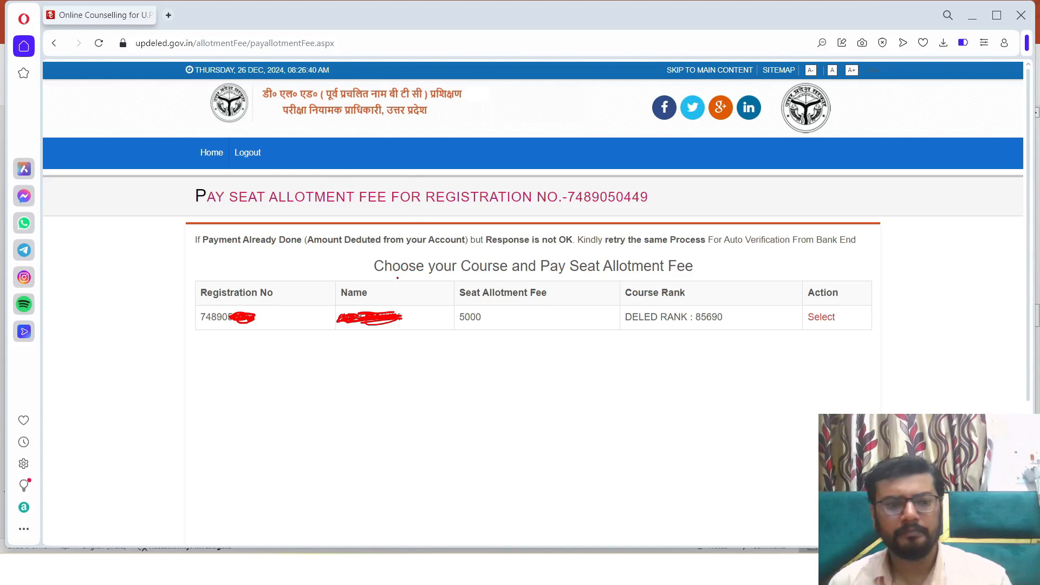
- Underline the course and seat allotment fee heading, and tick the candidate's registration number and name in the table
left_click_drag(373, 278, 476, 277)
left_click_drag(547, 277, 664, 278)
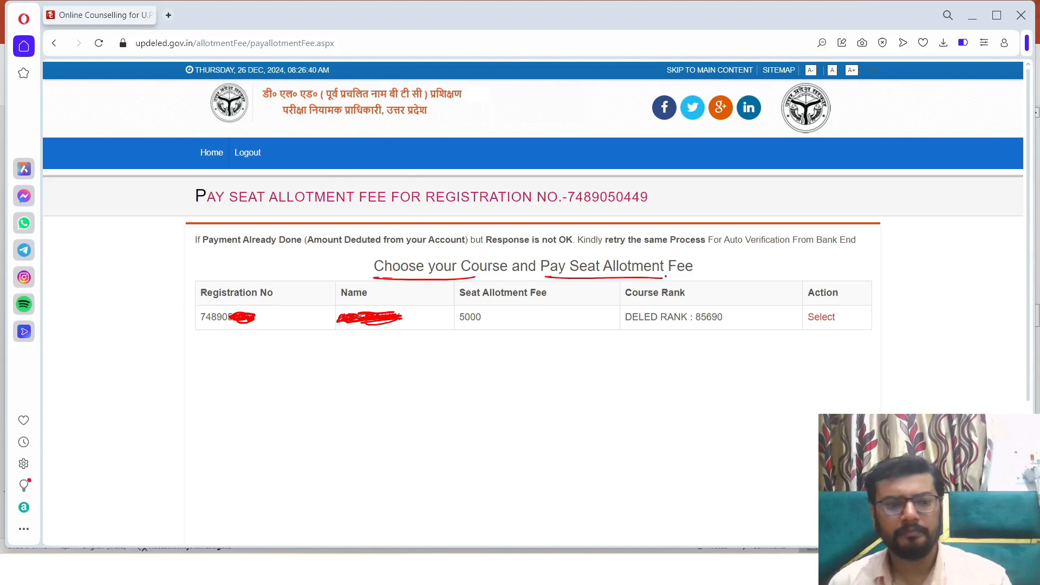
left_click_drag(247, 333, 269, 327)
left_click_drag(265, 344, 289, 336)
left_click_drag(400, 334, 414, 328)
left_click_drag(409, 338, 422, 333)
- Circle the seat allotment fee and the course rank in the table, adding emphasis strokes beneath each
left_click_drag(472, 305, 509, 305)
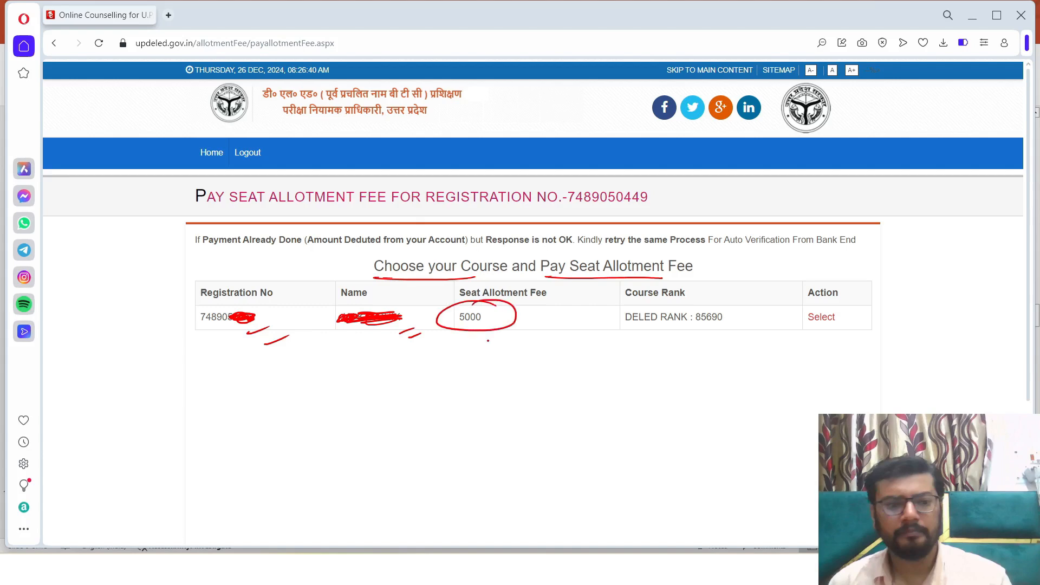
left_click_drag(487, 342, 501, 337)
left_click_drag(494, 344, 509, 339)
left_click_drag(738, 310, 729, 298)
left_click_drag(679, 348, 704, 342)
- Handwrite "1 - 2,40,000" in the blank area below the fee table and underline it
mouse_move(379, 380)
left_mouse_down()
mouse_move(384, 408)
mouse_move(417, 396)
mouse_move(455, 412)
left_mouse_up()
mouse_move(463, 383)
left_mouse_down()
mouse_move(478, 386)
mouse_move(479, 405)
left_mouse_up()
mouse_move(497, 389)
left_mouse_down()
mouse_move(491, 398)
mouse_move(552, 377)
left_mouse_up()
left_click_drag(410, 424, 578, 403)
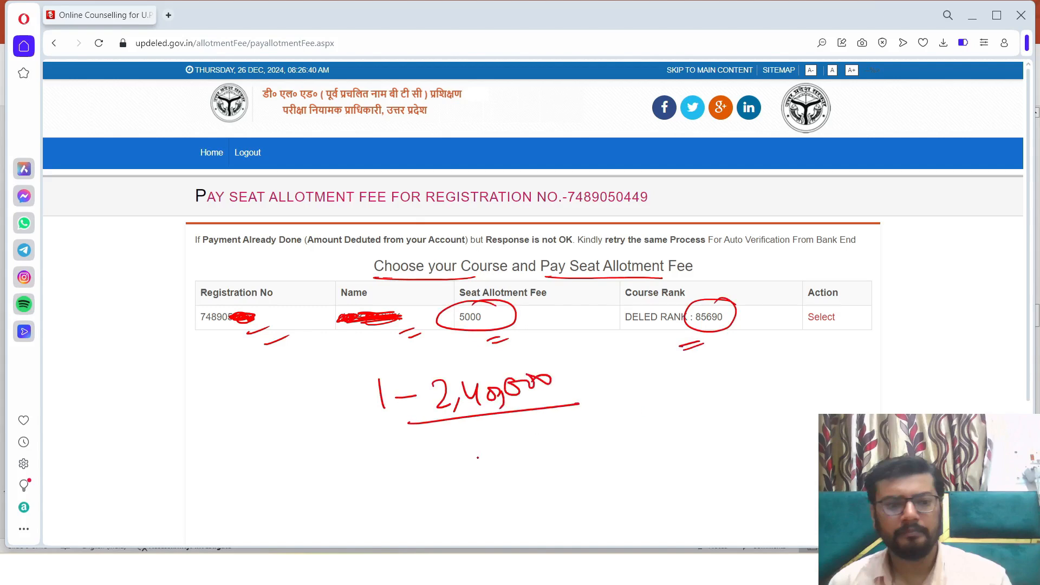
- Handwrite "Non-Refundable 5000/-" below the rank range with emphasis strokes, and circle the Select action in the table
mouse_move(478, 450)
left_mouse_down()
mouse_move(471, 472)
mouse_move(547, 441)
mouse_move(554, 480)
mouse_move(598, 443)
left_mouse_up()
mouse_move(242, 474)
left_mouse_down()
mouse_move(252, 502)
mouse_move(270, 498)
left_mouse_up()
left_click_drag(274, 495, 309, 475)
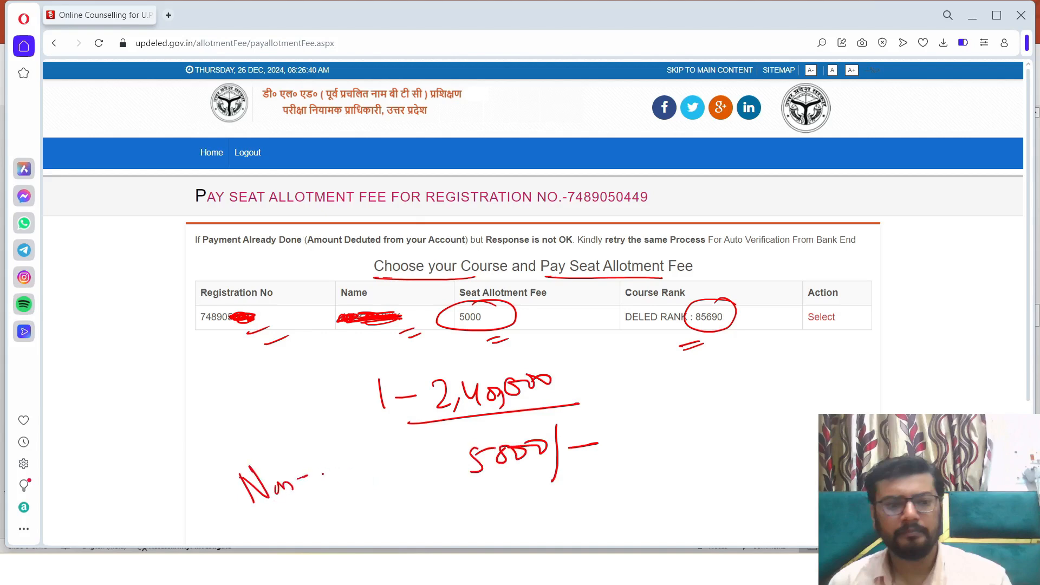
mouse_move(326, 495)
left_mouse_down()
mouse_move(320, 449)
mouse_move(363, 496)
mouse_move(405, 439)
mouse_move(423, 440)
mouse_move(436, 460)
mouse_move(427, 479)
left_mouse_up()
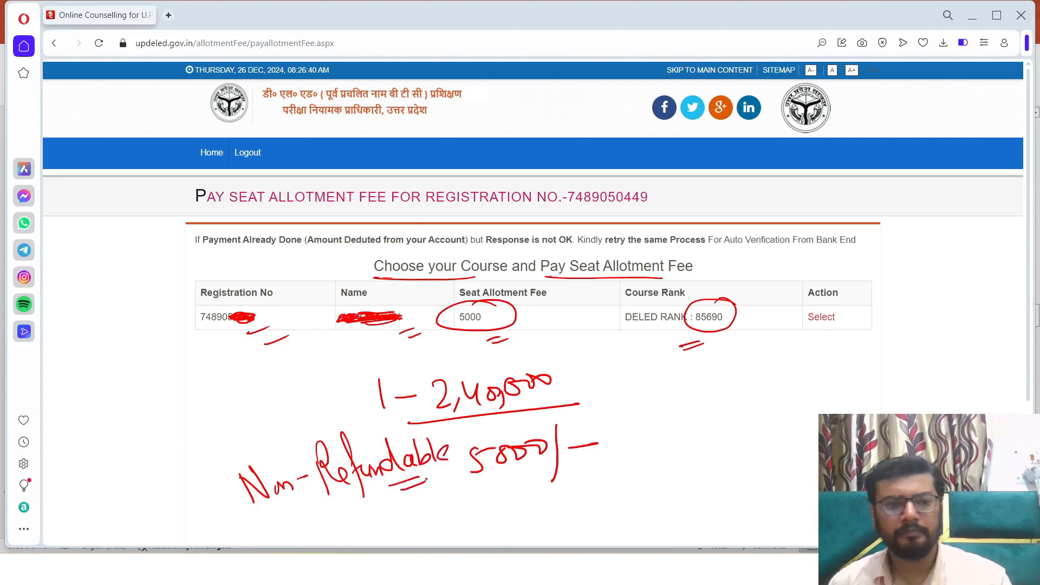
mouse_move(816, 283)
left_mouse_down()
mouse_move(848, 284)
mouse_move(807, 277)
left_mouse_up()
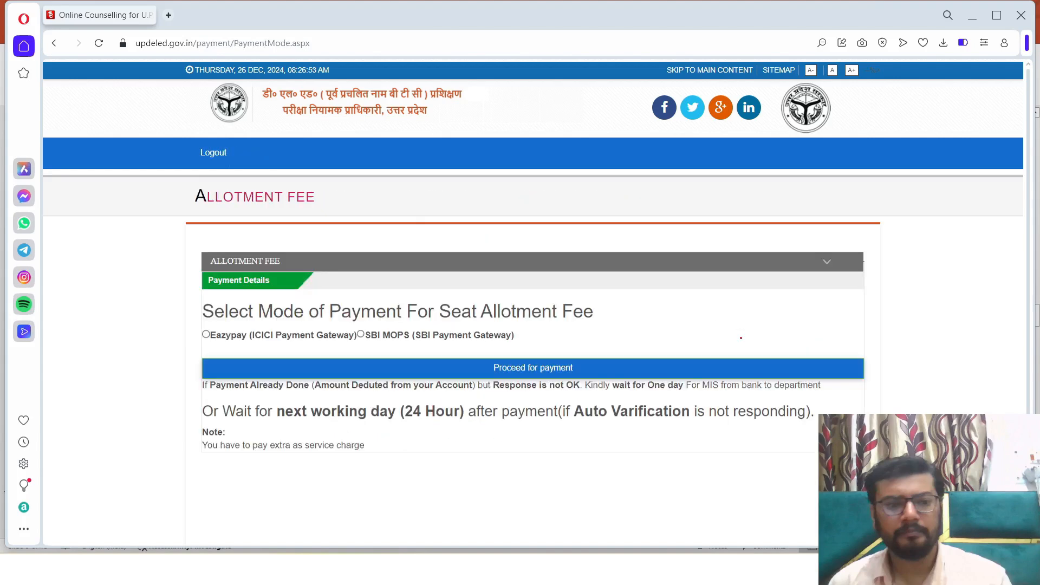
- Underline and circle the Eazypay and SBI MOPS payment options, and add emphasis strokes around the payment mode heading
left_click_drag(174, 277, 151, 291)
left_click_drag(173, 292, 154, 297)
left_click_drag(211, 344, 418, 345)
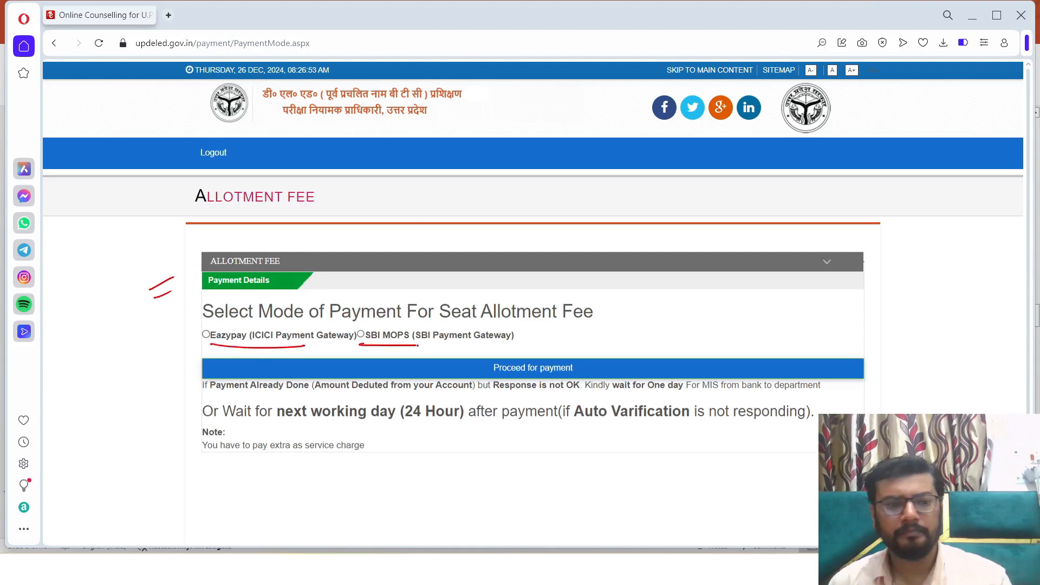
mouse_move(239, 323)
left_mouse_down()
mouse_move(238, 354)
mouse_move(260, 317)
left_mouse_up()
mouse_move(388, 312)
left_mouse_down()
mouse_move(385, 354)
mouse_move(422, 326)
left_mouse_up()
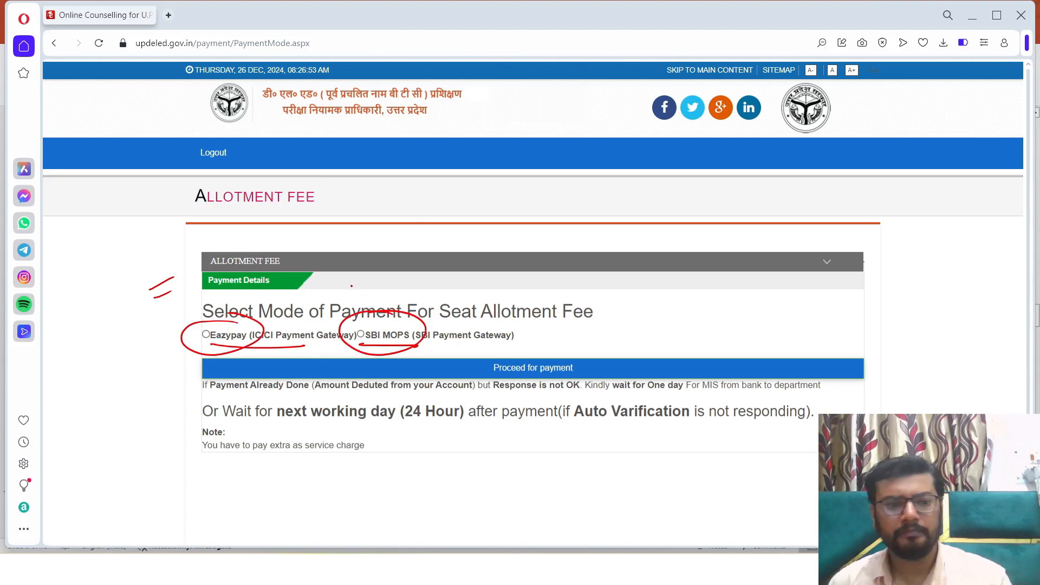
left_click_drag(373, 279, 351, 287)
left_click_drag(372, 287, 360, 293)
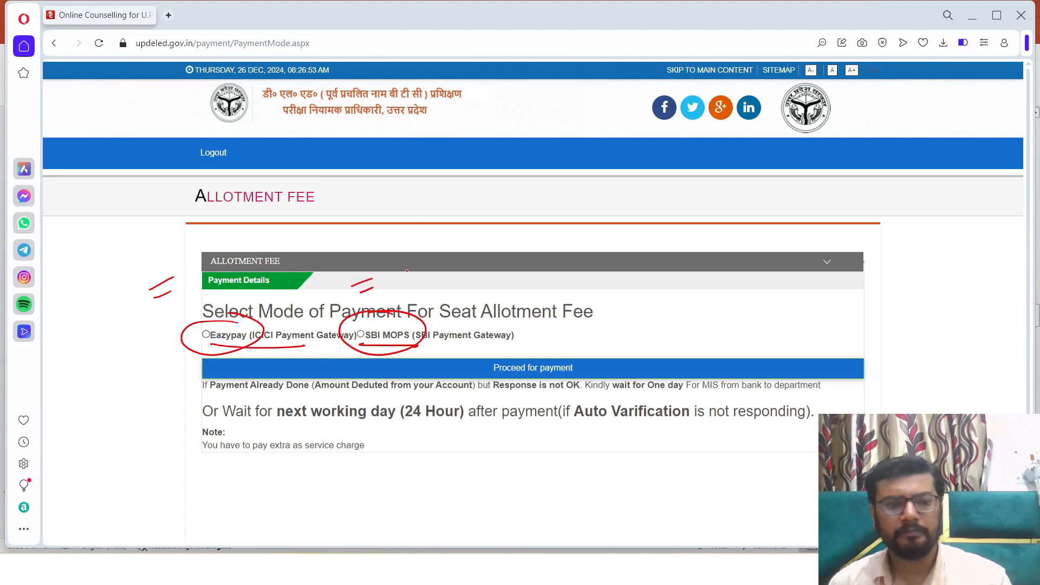